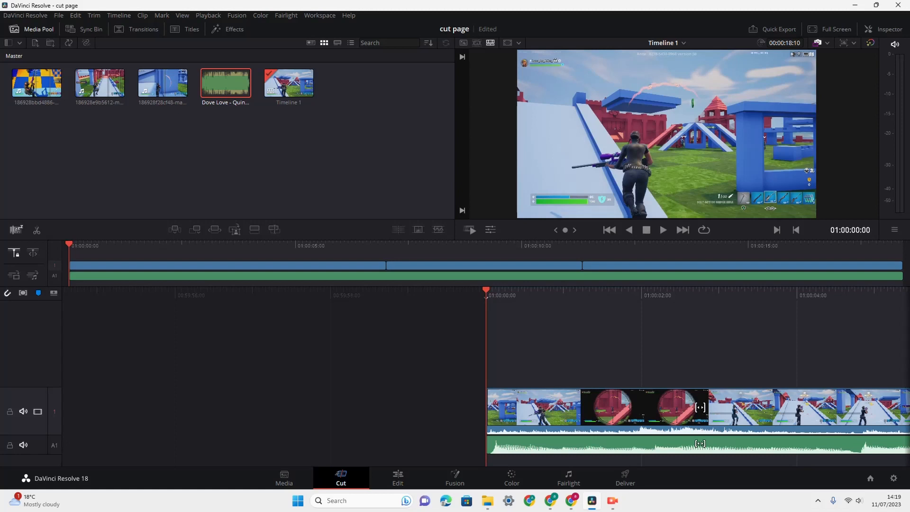
- Move the playhead to 01:00:09:20 and shorten the end of the first timeline clip by a few frames
left_click_drag(69, 244, 514, 244)
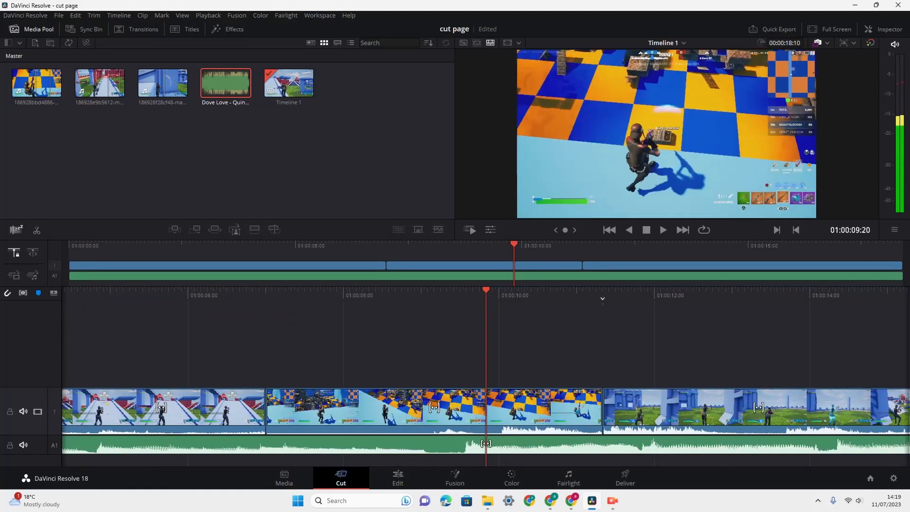
left_click(190, 408)
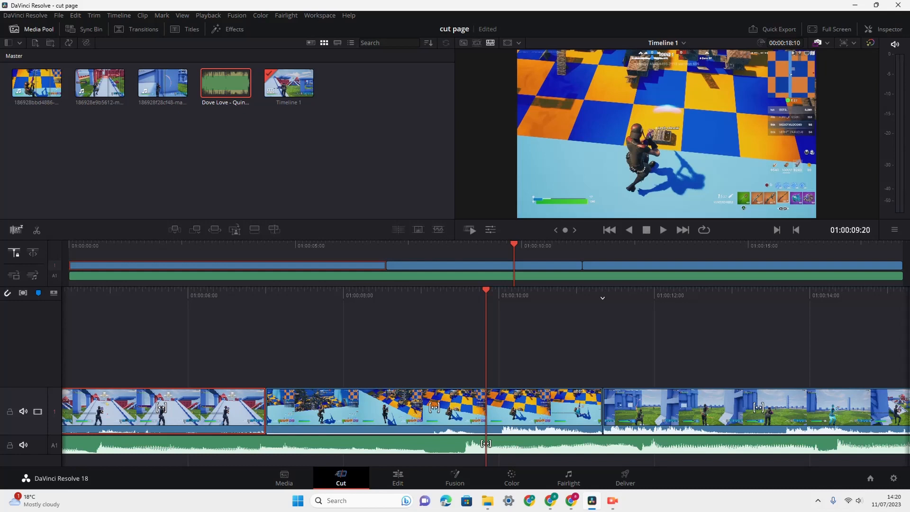
left_click_drag(384, 265, 377, 265)
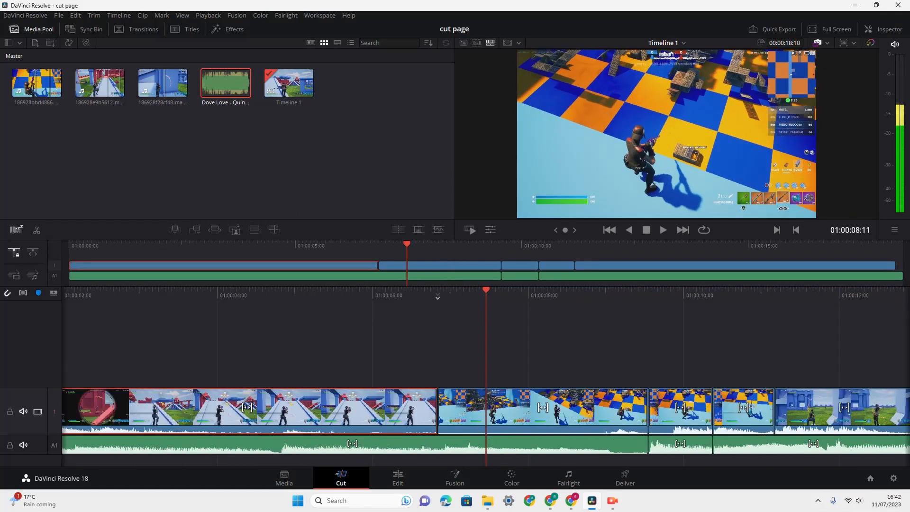
- Split the first video clip on the timeline at 01:00:04:23
key("shift+Left")
key("shift+Left")
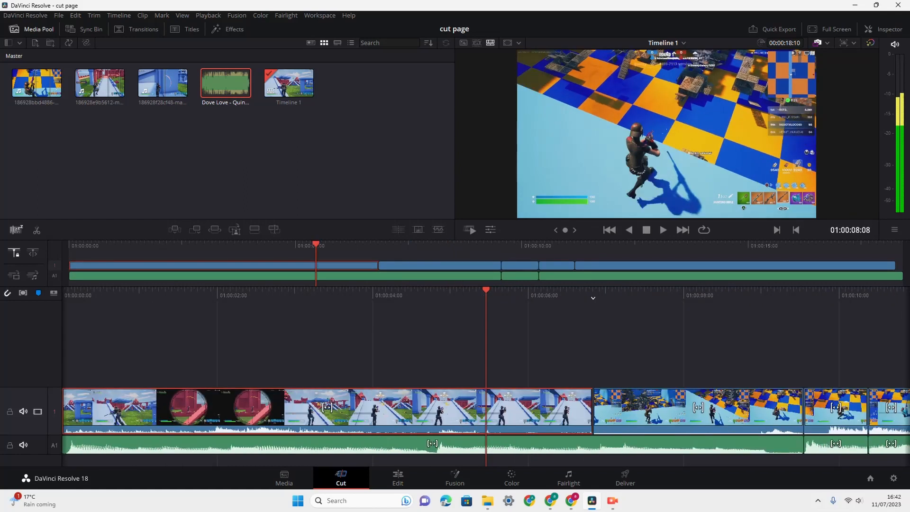
key("Left")
key("Left")
key("Left")
key("Left")
key("Left")
key("Left")
key("Left")
key("Left")
key("Left")
key("Left")
key("Left")
key("Left")
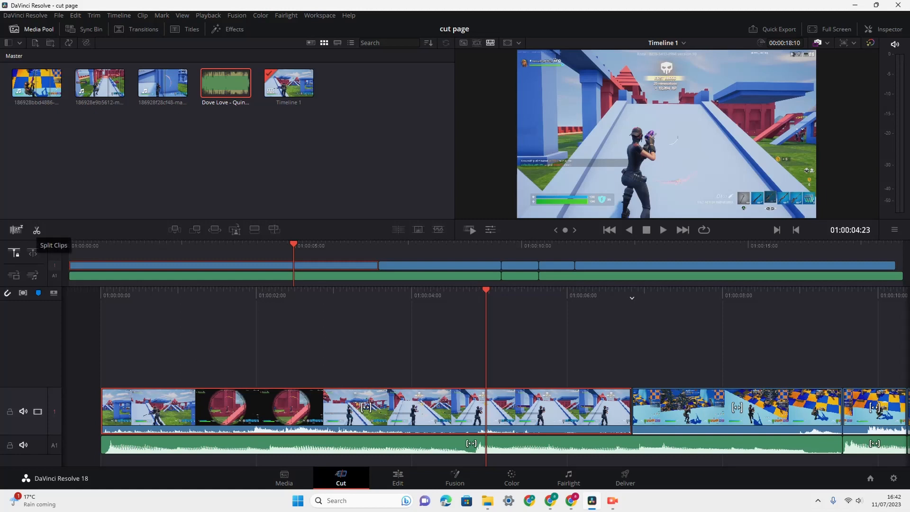
left_click(37, 230)
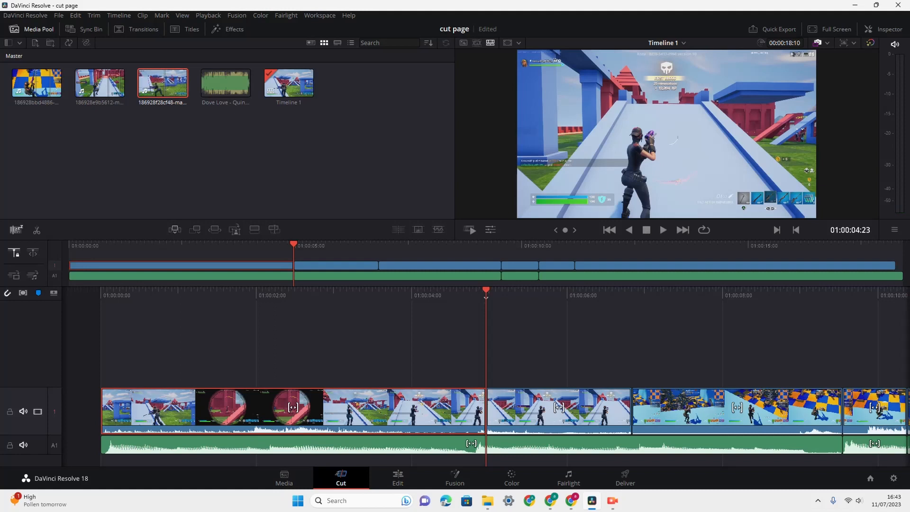
- Smart Insert the 186928f28cf48 clip at the 01:00:04:23 cut and select the inserted clip on the timeline
left_click(175, 230)
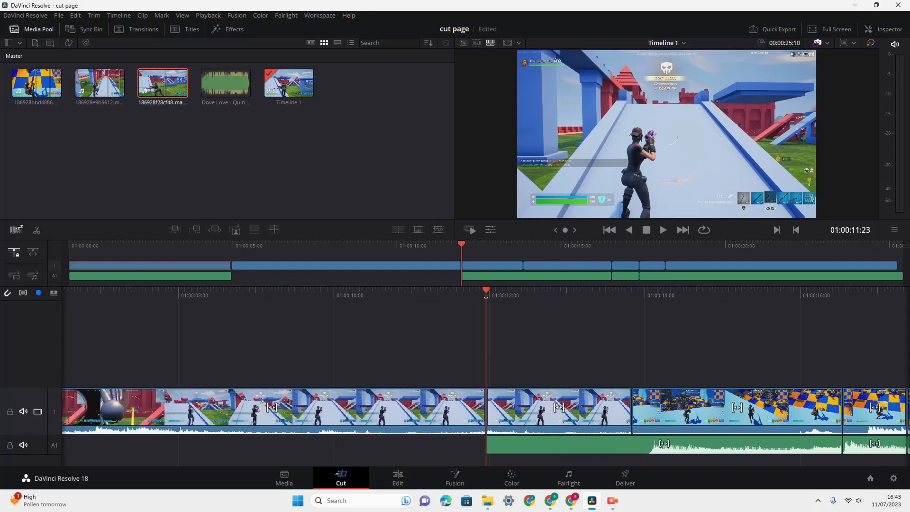
left_click(284, 411)
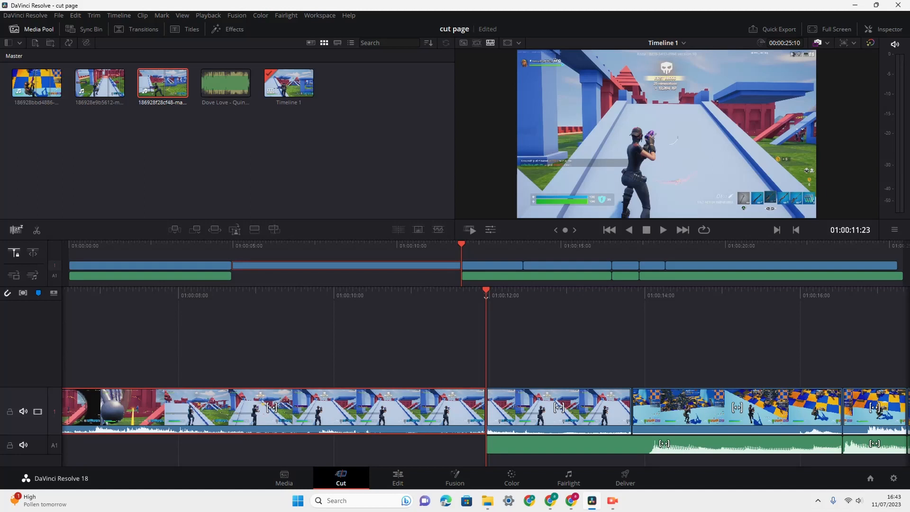
left_click(150, 266)
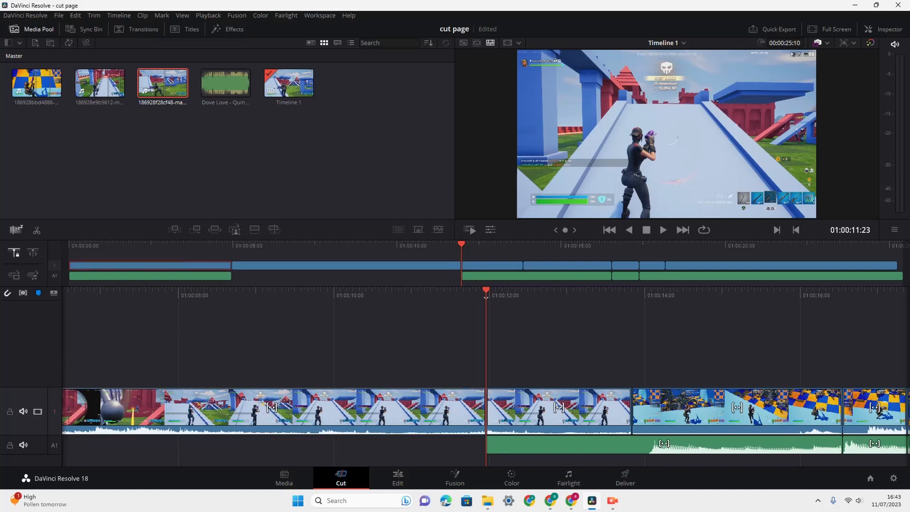
left_click(322, 265)
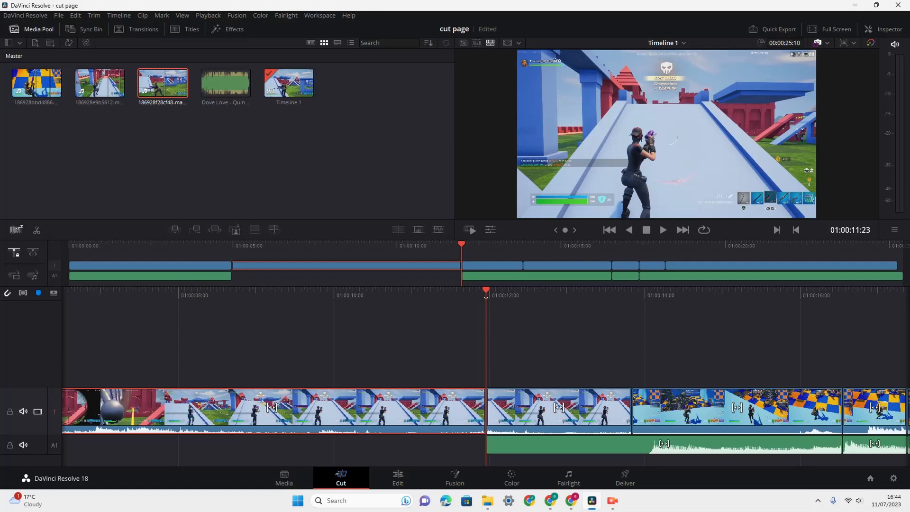
- Append the 186928f28cf48 clip to the end of the timeline, and undo the append
left_click(194, 229)
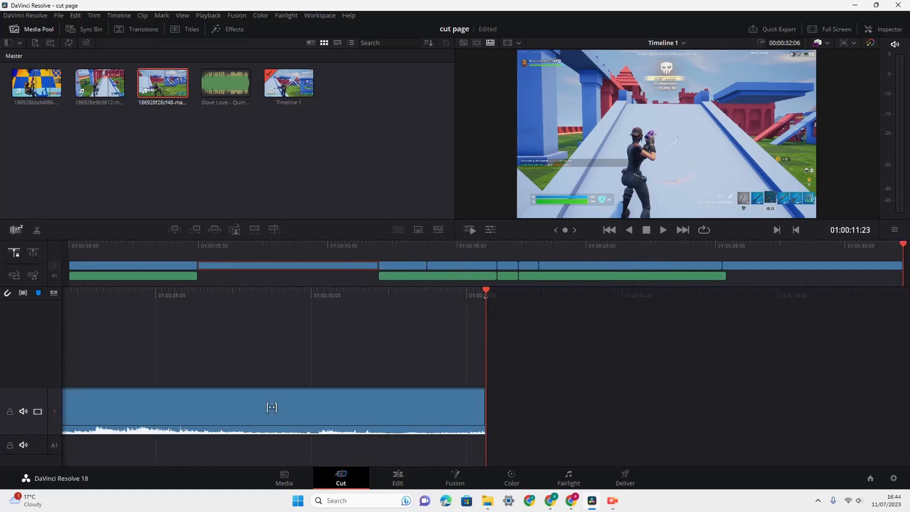
left_click(272, 407)
key("ctrl+z")
left_click(271, 407)
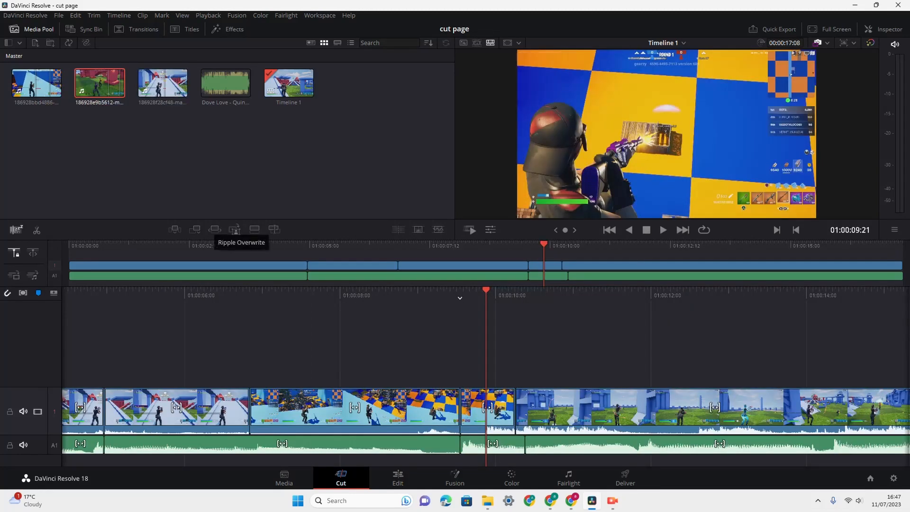
- Ripple Overwrite the short checkered-floor clip at 01:00:09:21 with the 186928f28cf48 clip from the media pool
left_click(487, 410)
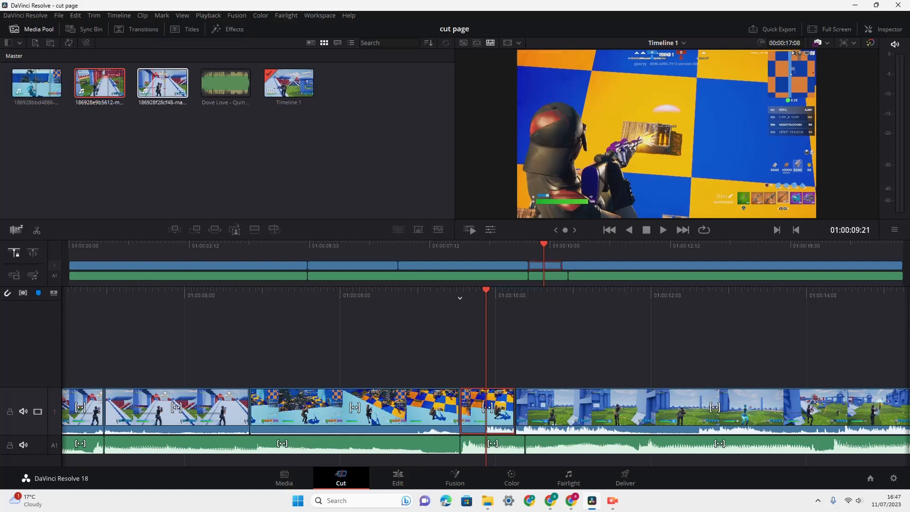
left_click(159, 83)
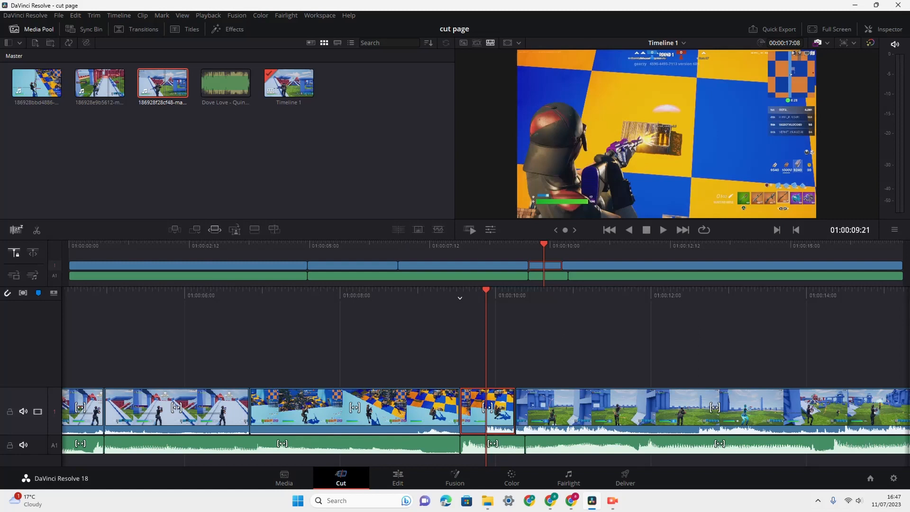
left_click(214, 229)
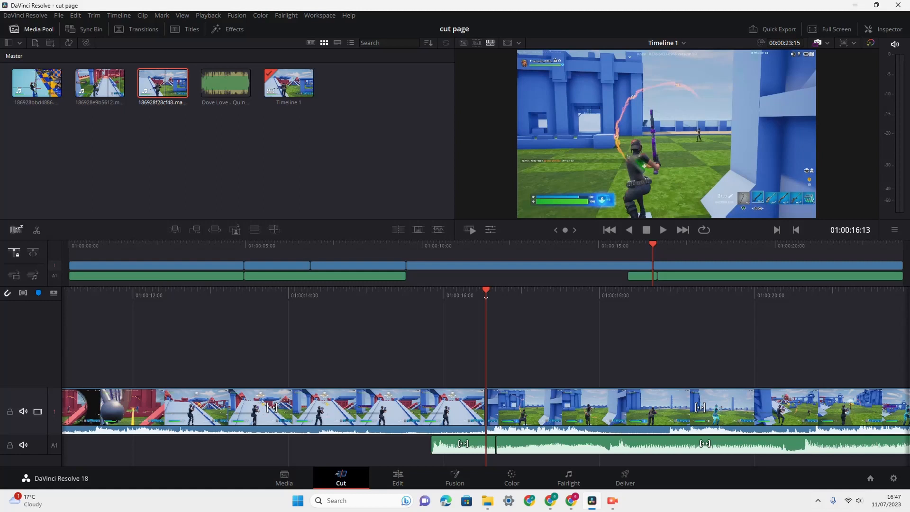
left_click(331, 409)
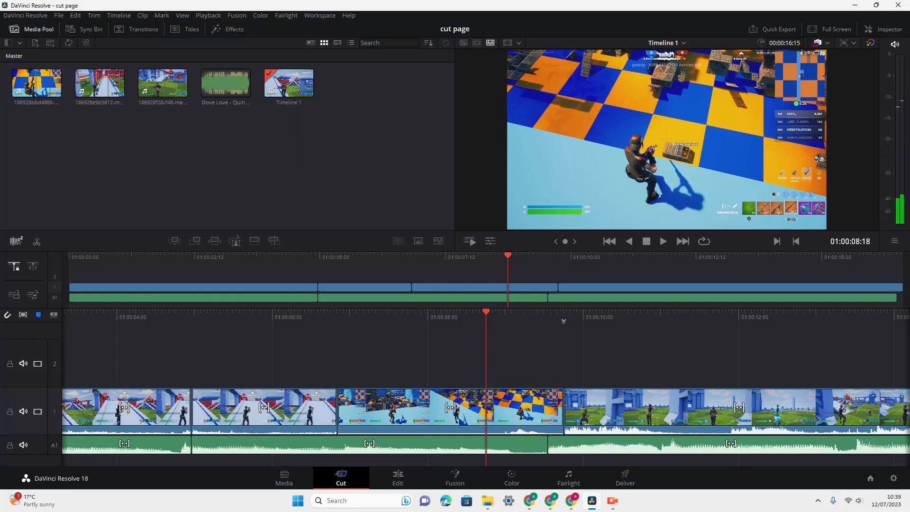
- Create a Close Up of the checkered-floor clip from 01:00:08:18 on track 2 and select it for review
left_click(427, 411)
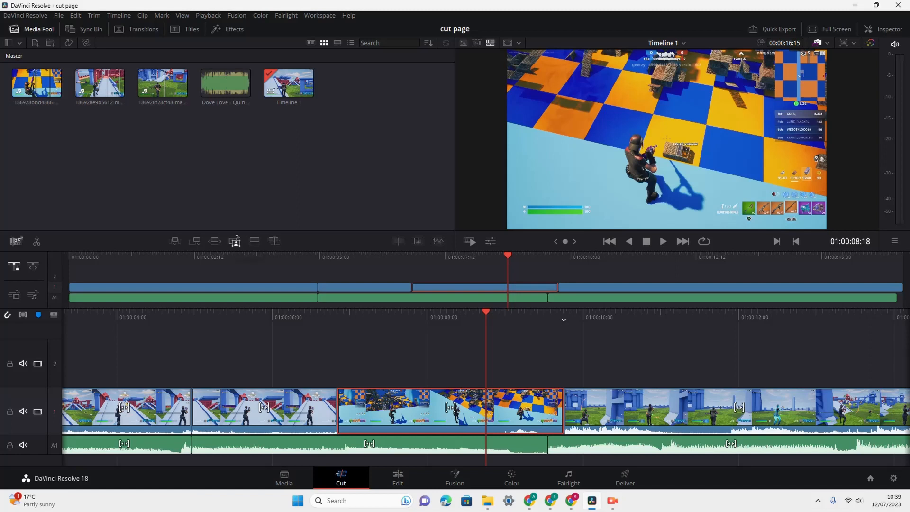
left_click(234, 241)
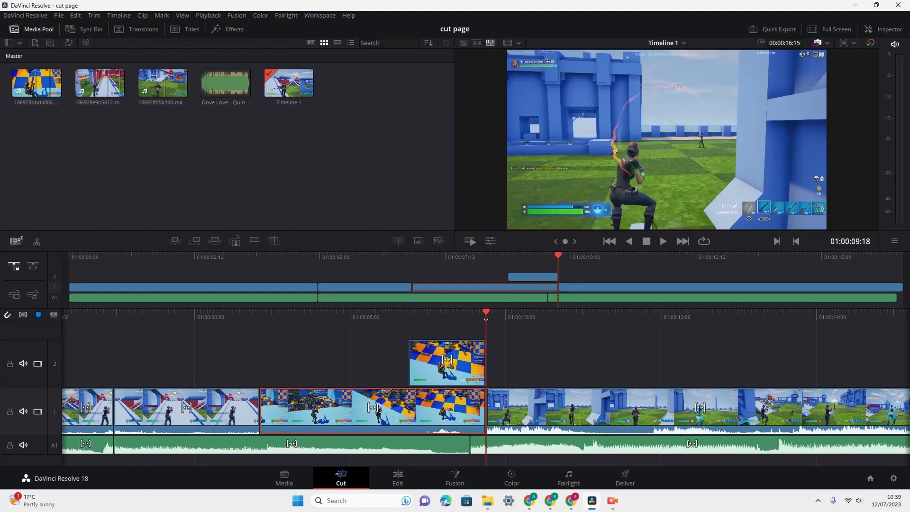
key("Up")
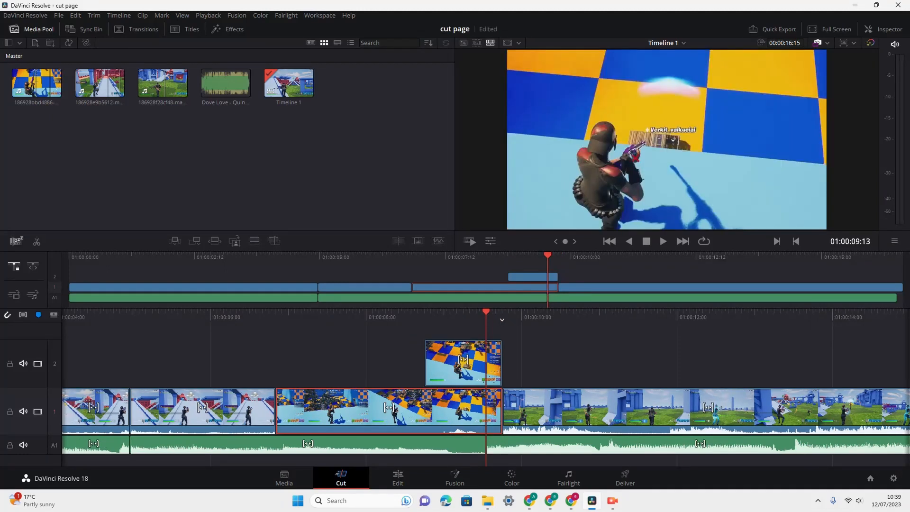
left_click(460, 369)
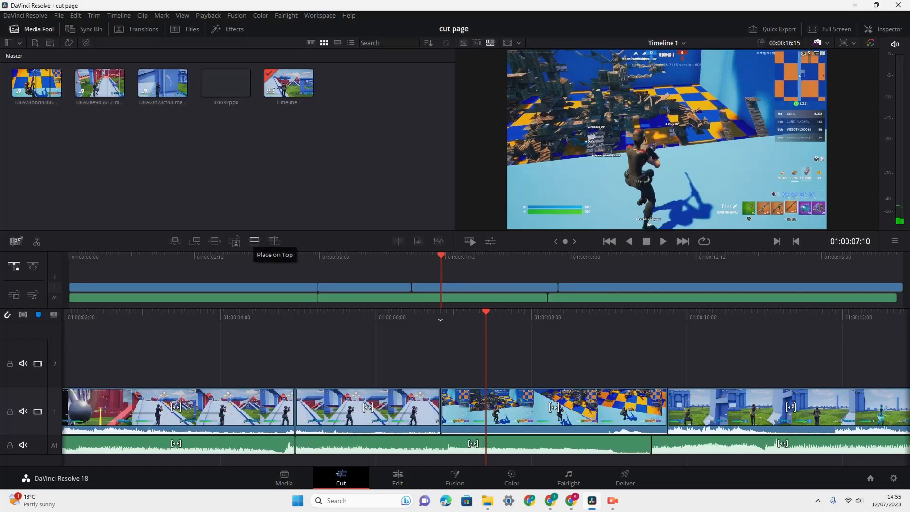
- Place the 186928bbd4886 clip on top of the timeline at 01:00:07:10, and undo the placement
left_click(525, 412)
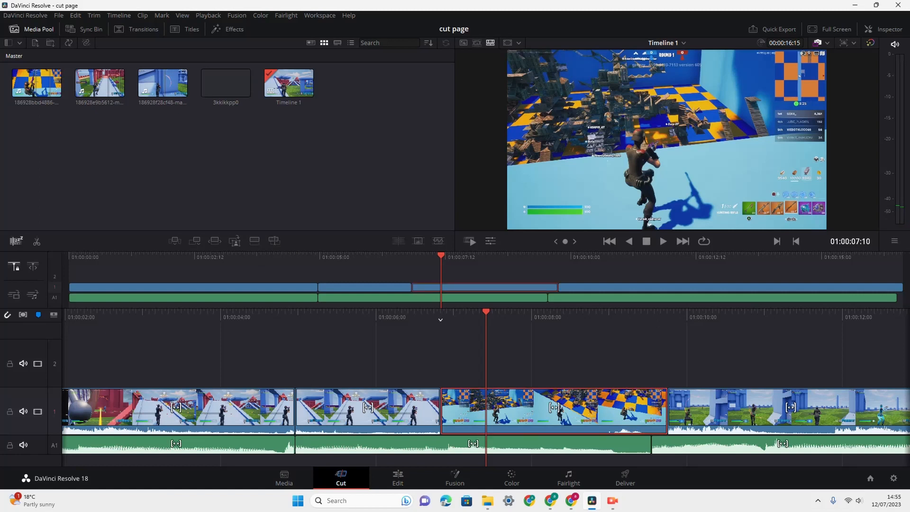
left_click(55, 91)
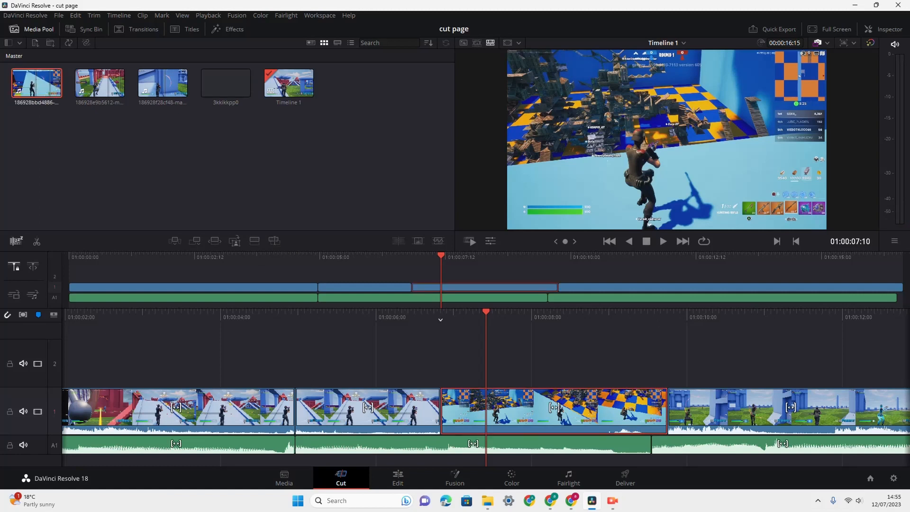
left_click(254, 241)
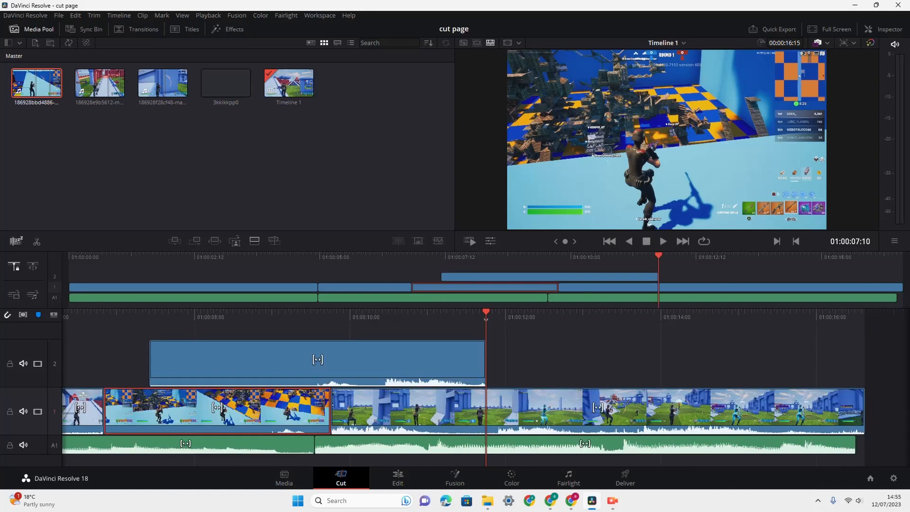
key("ctrl+z")
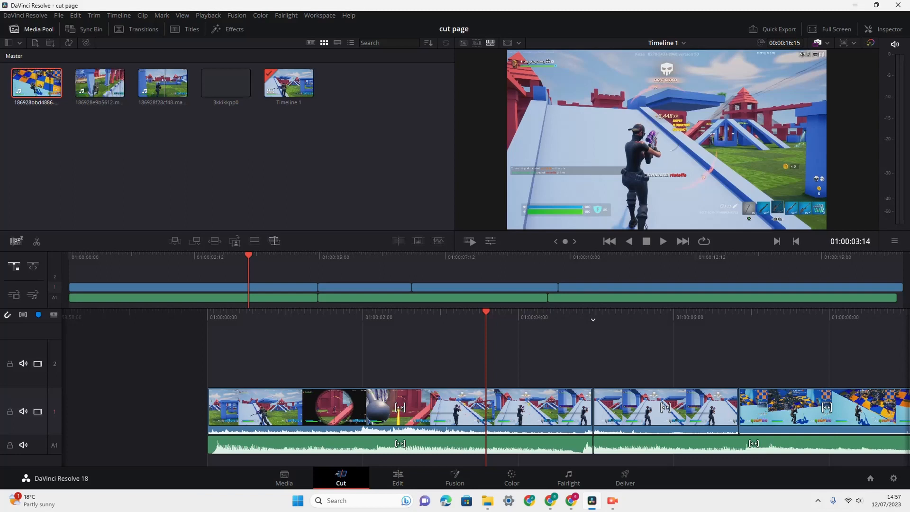
- Source Overwrite the 186928bbd4886 clip onto track 2 at 01:00:03:14 and move the playhead to the last cut
left_click(274, 241)
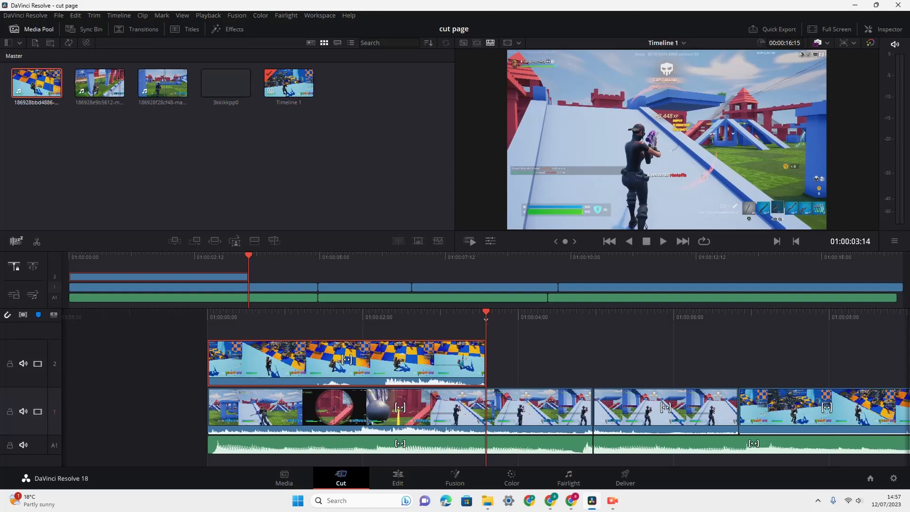
left_click_drag(249, 256, 558, 256)
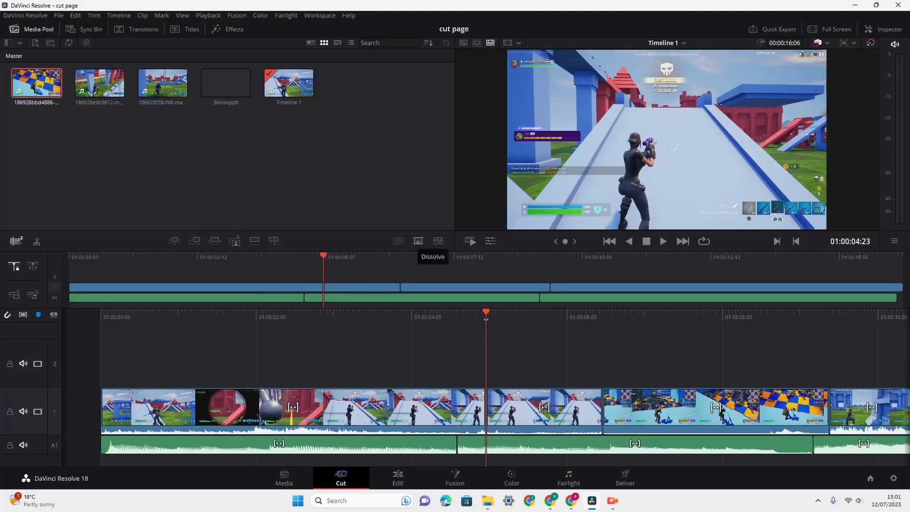
- Apply a Dissolve transition to the cut at 01:00:04:23 and open it for trimming
left_click(417, 240)
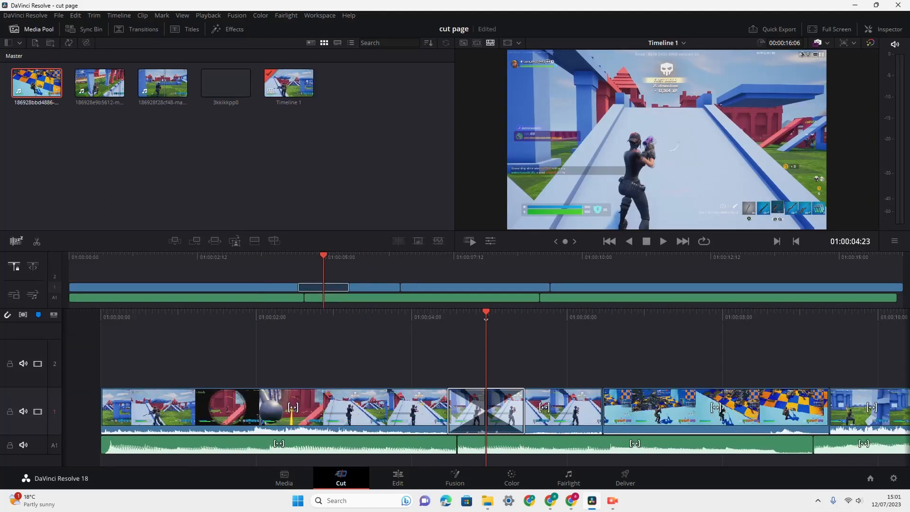
left_click(486, 411)
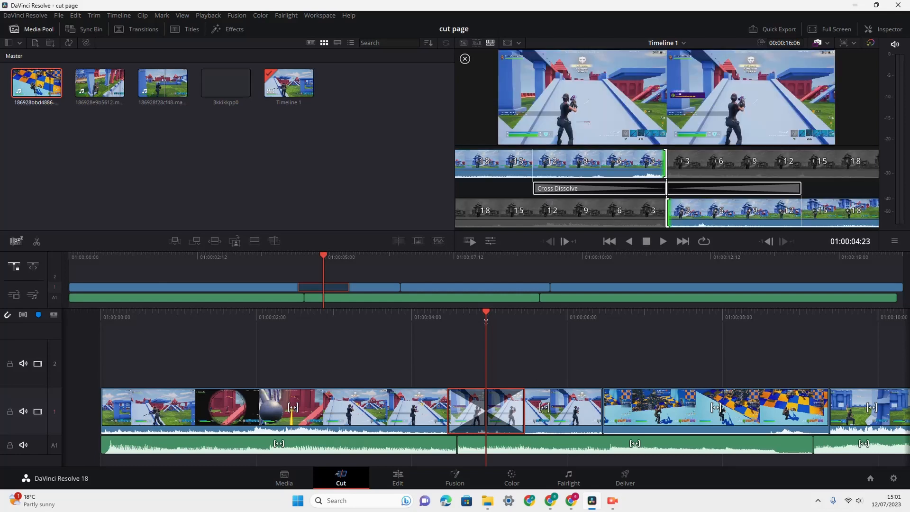
- Trim around the dissolve, extending the incoming clip's start about 15 frames and shortening the outgoing clip's end about 3 frames
left_click_drag(678, 211, 731, 213)
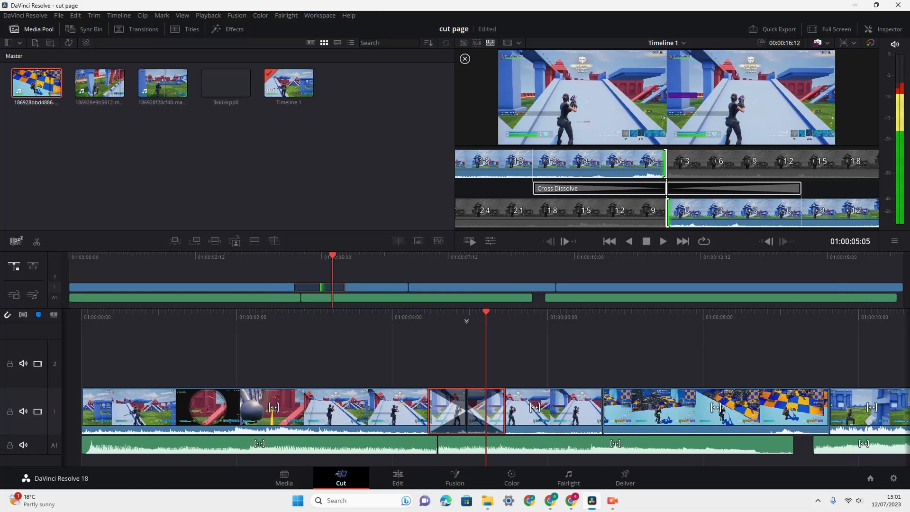
left_click_drag(655, 163, 855, 163)
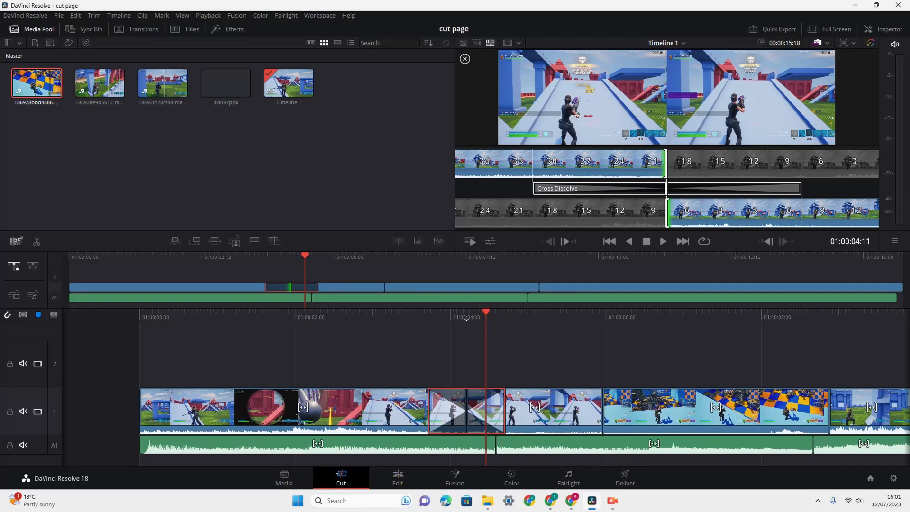
left_click_drag(654, 164, 486, 163)
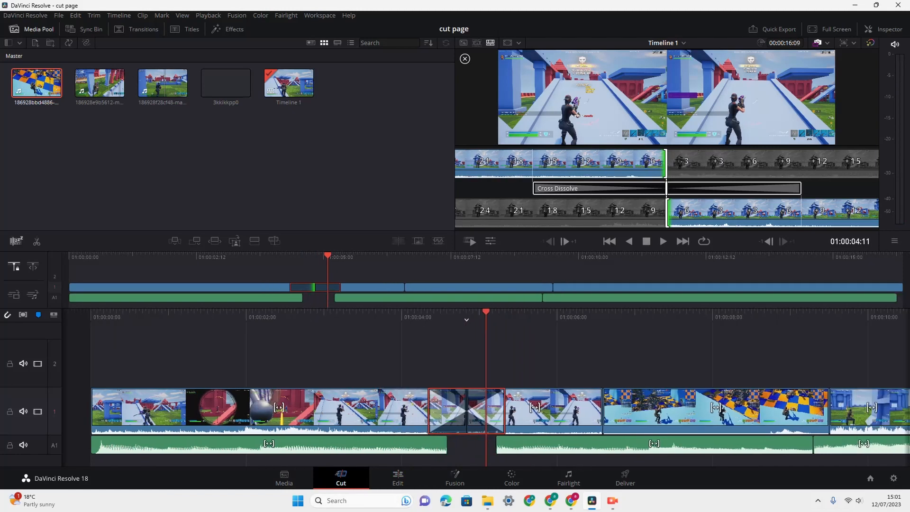
left_click_drag(677, 211, 778, 211)
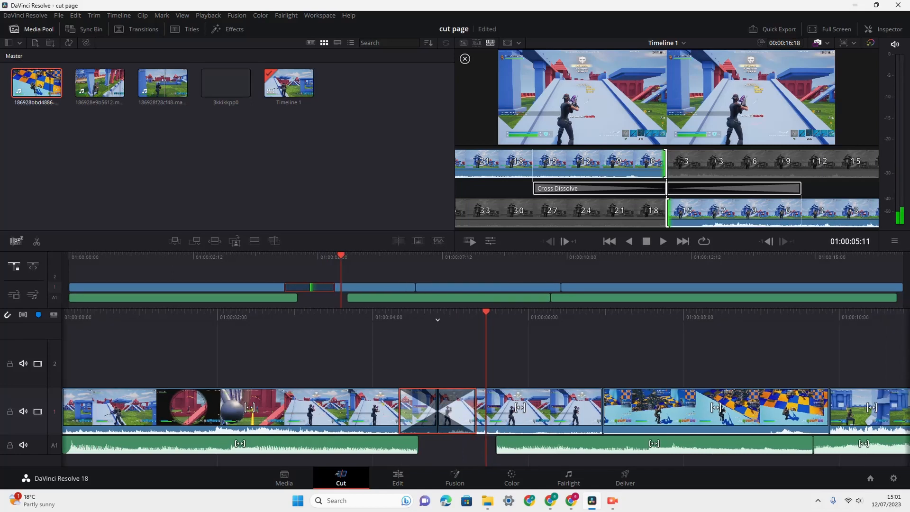
- Save the project and delete the Cross Dissolve transition between the first two clips
key("ctrl+s")
key("Delete")
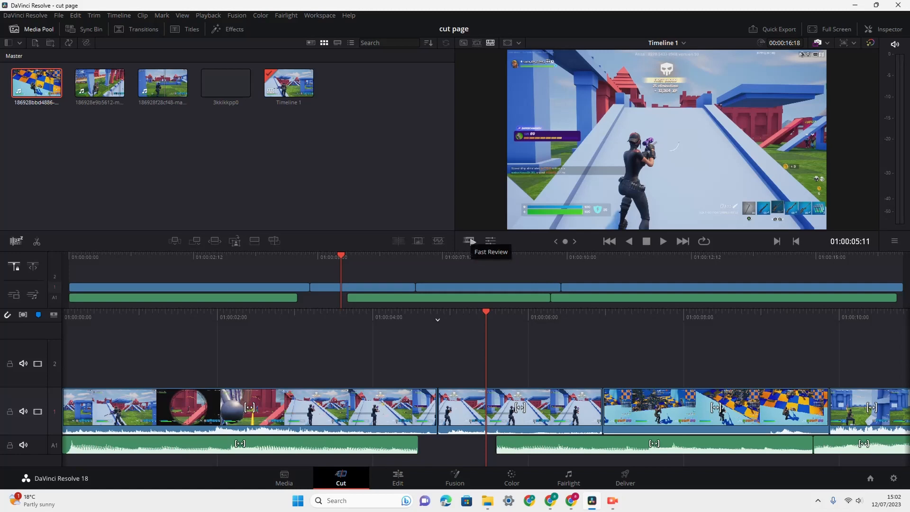
- Preview the timeline with Fast Review, and replay the final clip from about 01:00:11 at normal speed
left_click(471, 241)
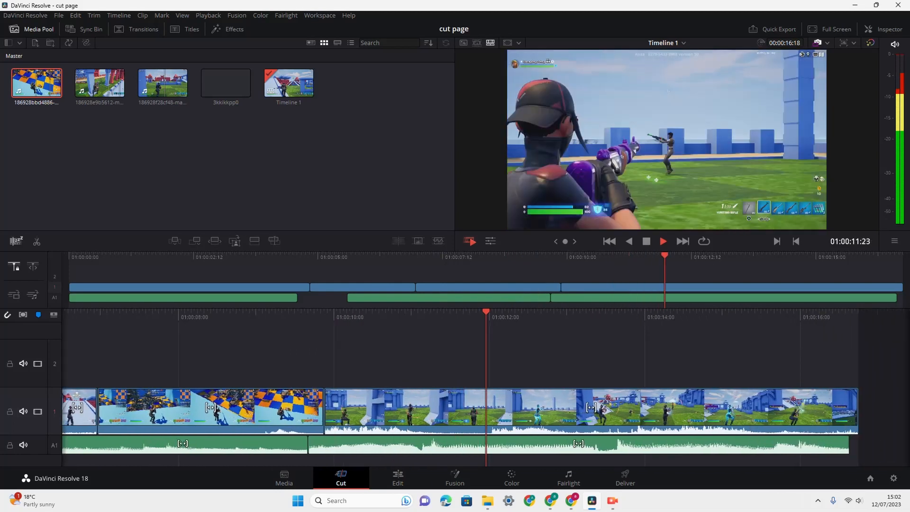
left_click(646, 241)
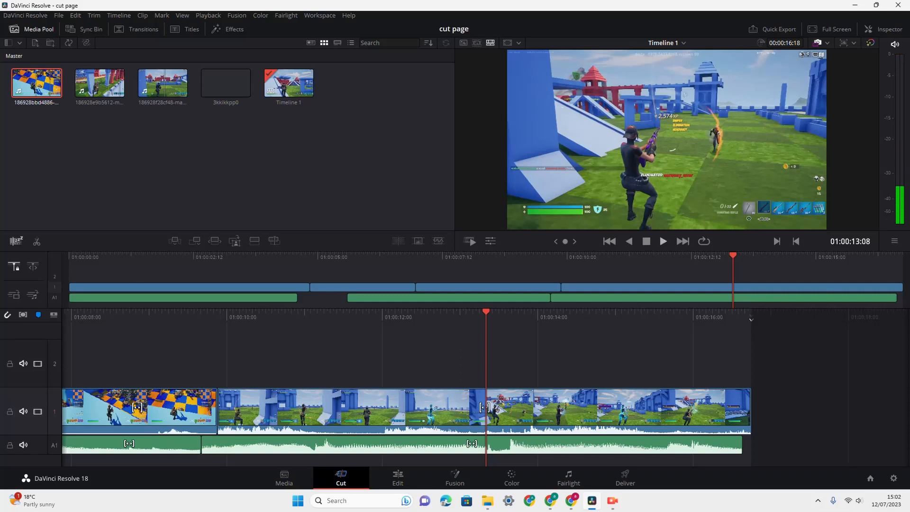
left_click_drag(732, 256, 658, 255)
left_click(663, 241)
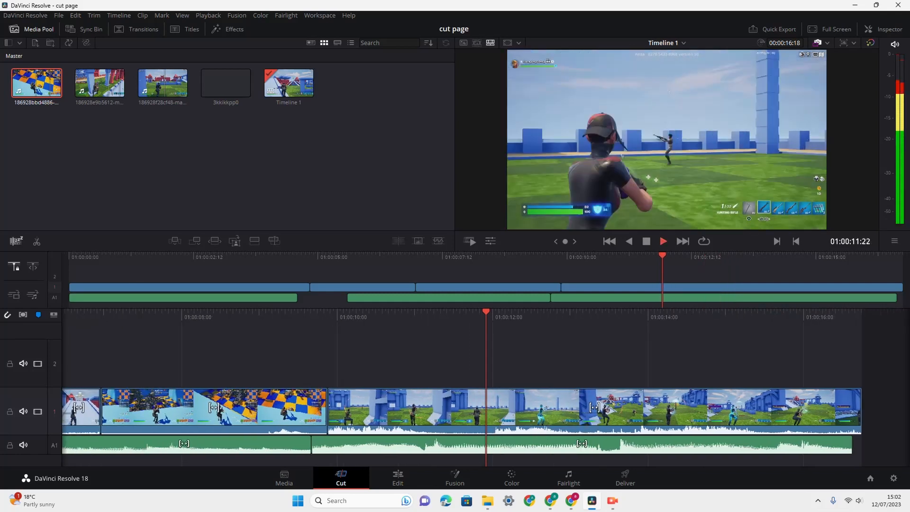
- Stop playback at 01:00:13:18, return to the start of the final clip and replay it
key("space")
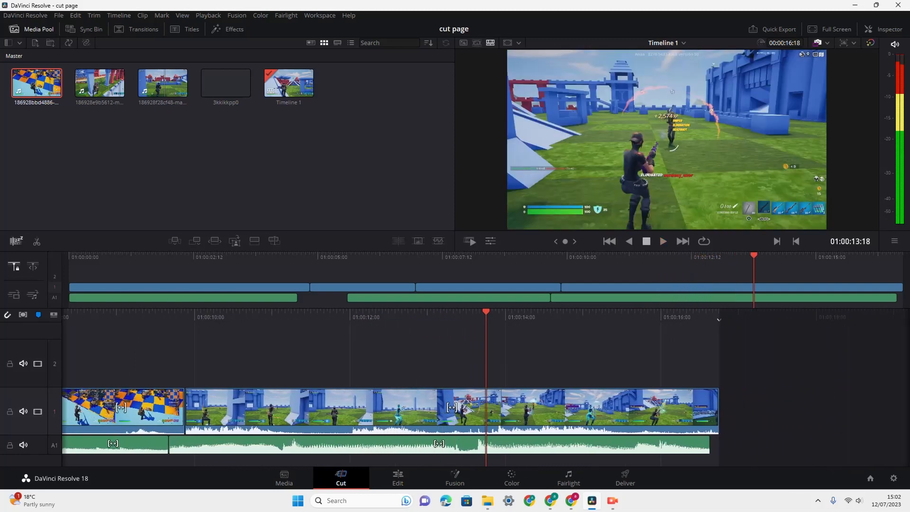
left_click(610, 241)
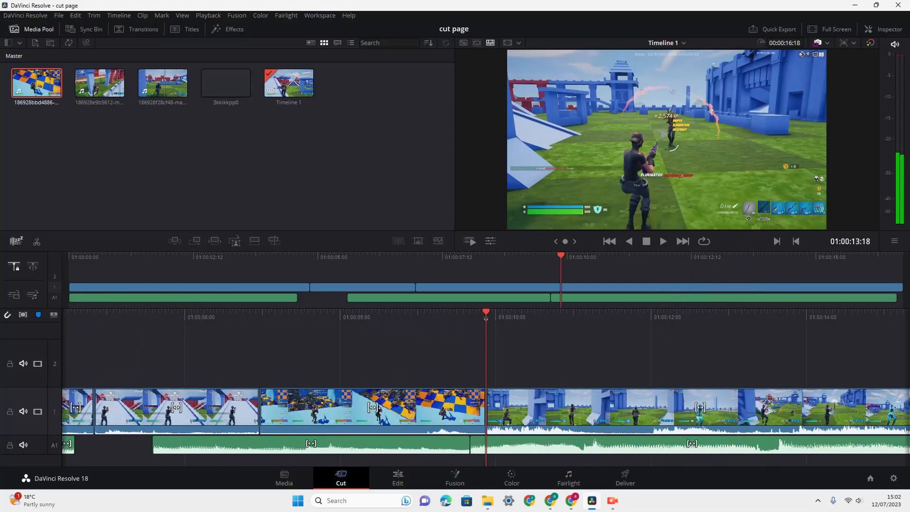
key("space")
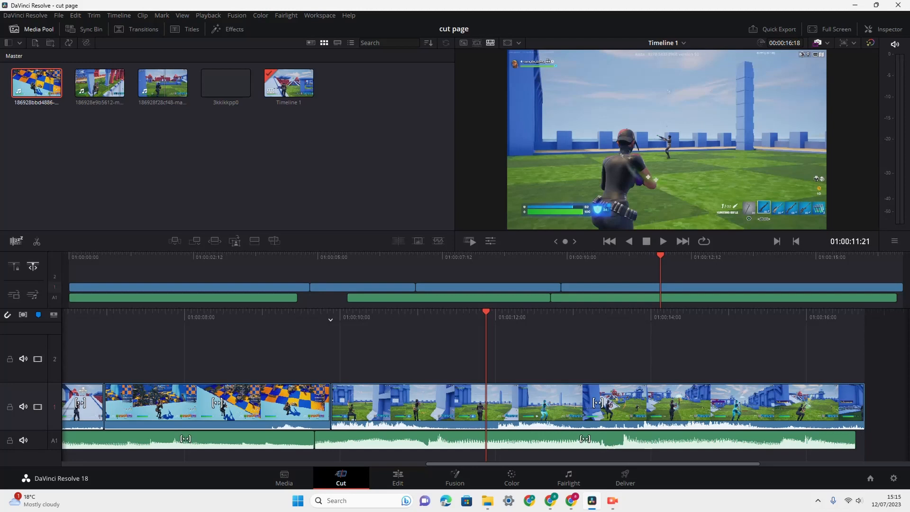
- Scrub the free playhead around 01:00:10:23, then use the fixed playhead to return to 01:00:00:00 and play the timeline
left_click_drag(486, 312, 415, 311)
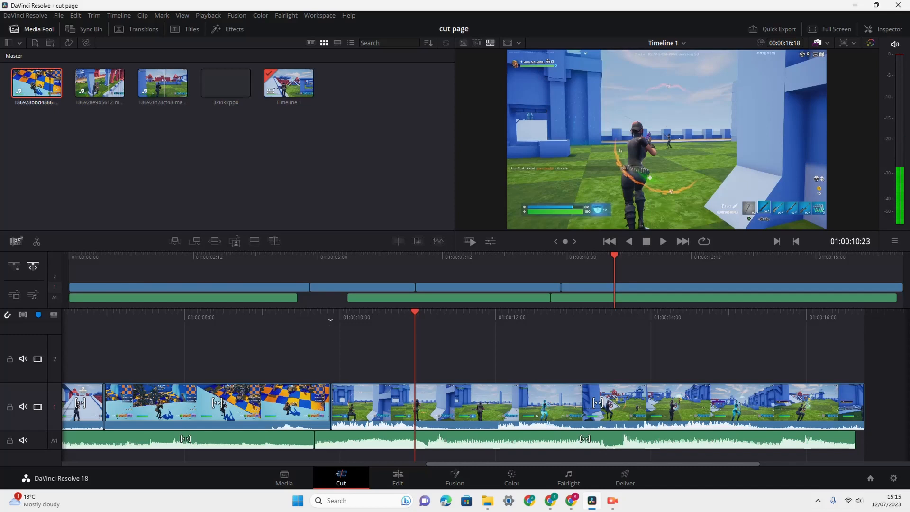
left_click_drag(414, 312, 437, 311)
left_click_drag(629, 256, 68, 256)
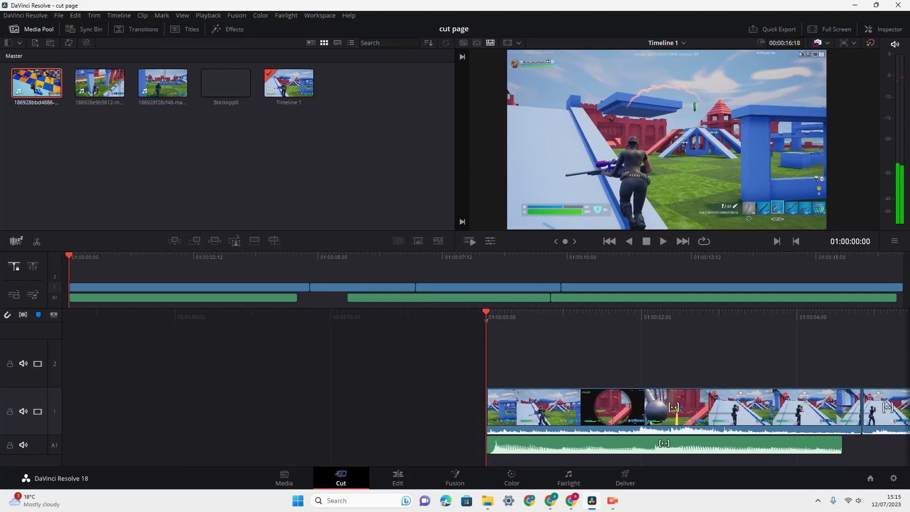
key("space")
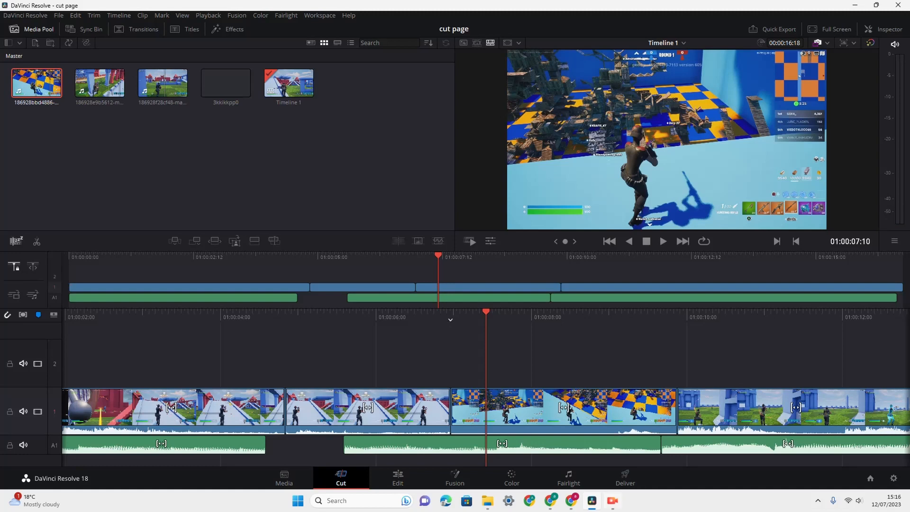
- Try nudging the third clip, with the checkered floor, slightly along video track 1
left_click(602, 410)
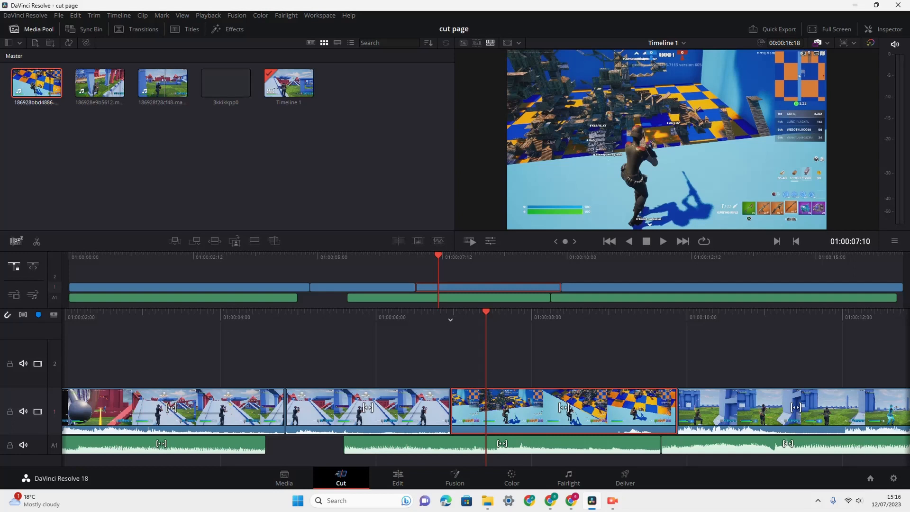
mouse_move(564, 409)
left_mouse_down()
mouse_move(546, 409)
mouse_move(564, 408)
left_mouse_up()
mouse_move(522, 410)
left_mouse_down()
mouse_move(408, 411)
mouse_move(528, 410)
left_mouse_up()
- Add a blue timeline marker at 01:00:06:17, and add a third video track
left_click_drag(486, 313, 541, 313)
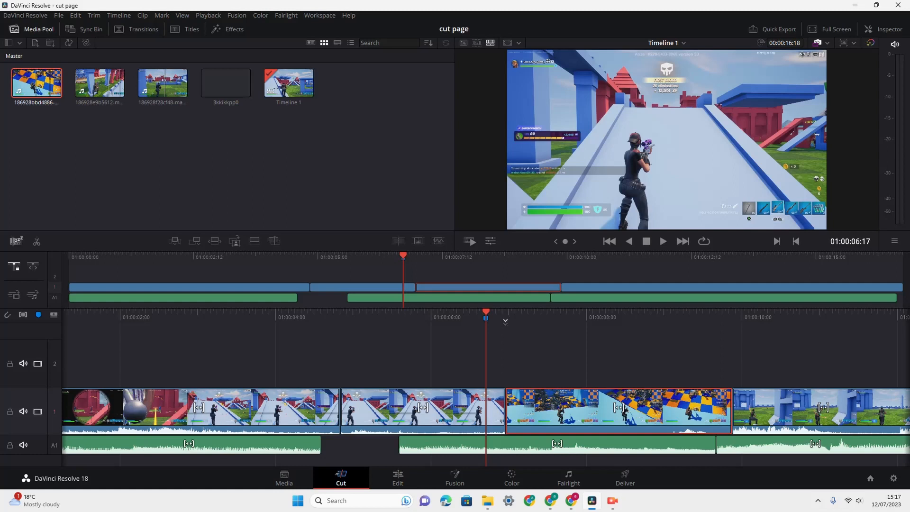
mouse_move(486, 318)
left_mouse_down()
mouse_move(505, 318)
mouse_move(470, 318)
mouse_move(508, 318)
left_mouse_up()
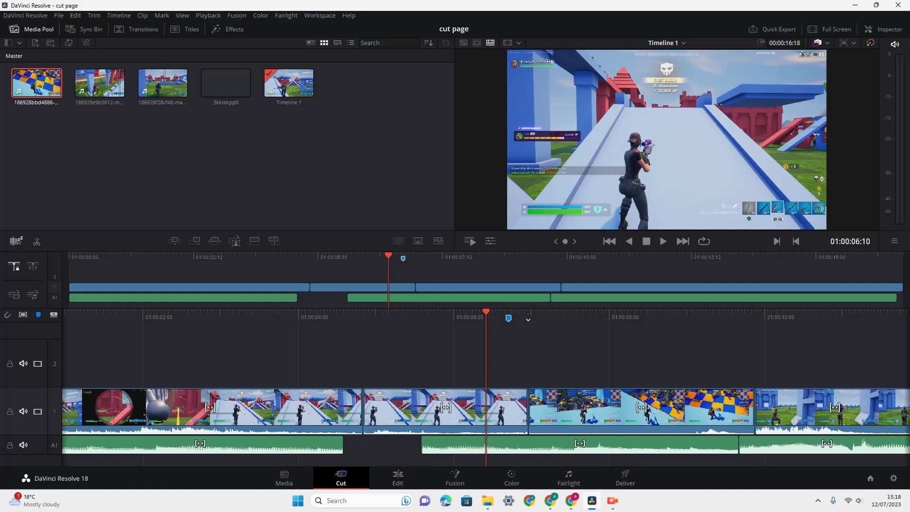
left_click(54, 314)
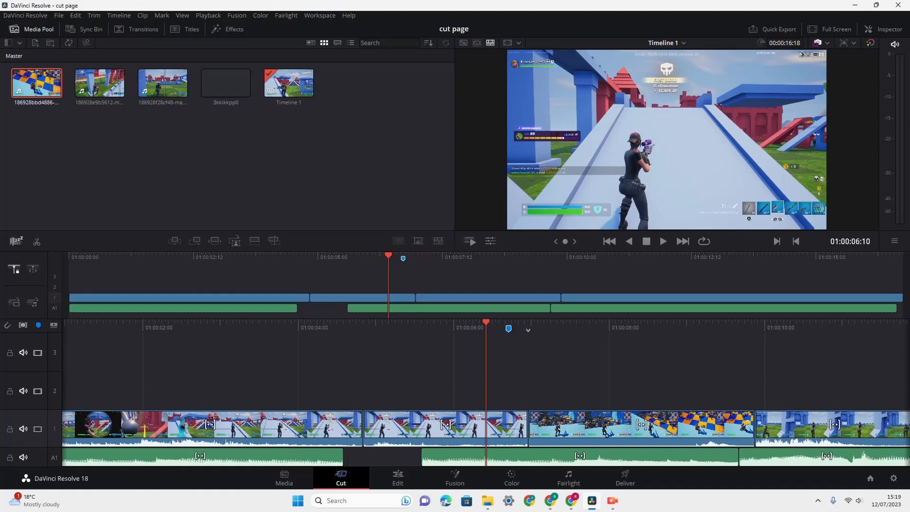
- Demonstrate video track 1's controls by switching its picture off and on, muting and unmuting it, and locking and unlocking it
left_click(38, 429)
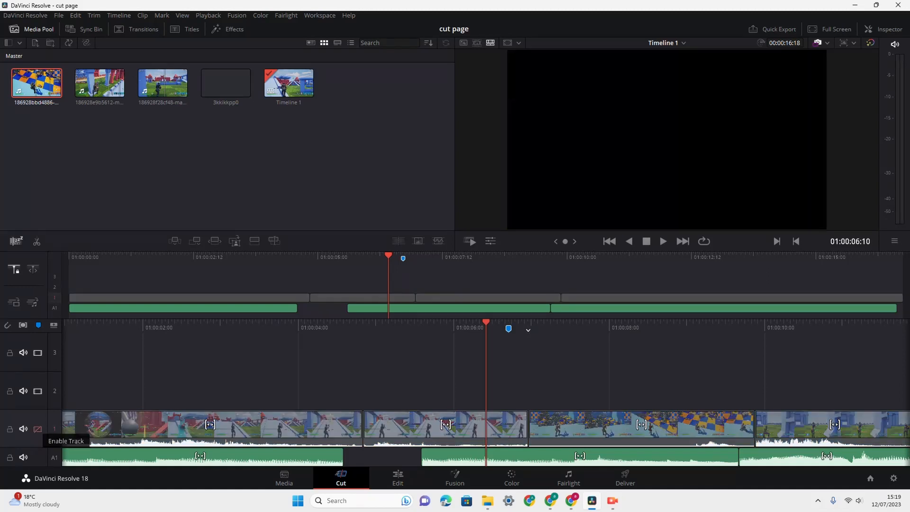
left_click(37, 428)
left_click(23, 428)
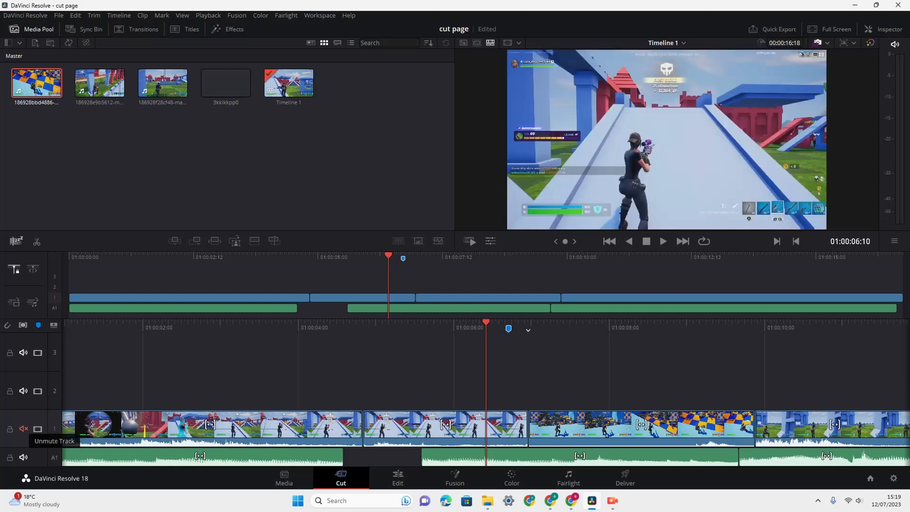
left_click(24, 429)
left_click(9, 429)
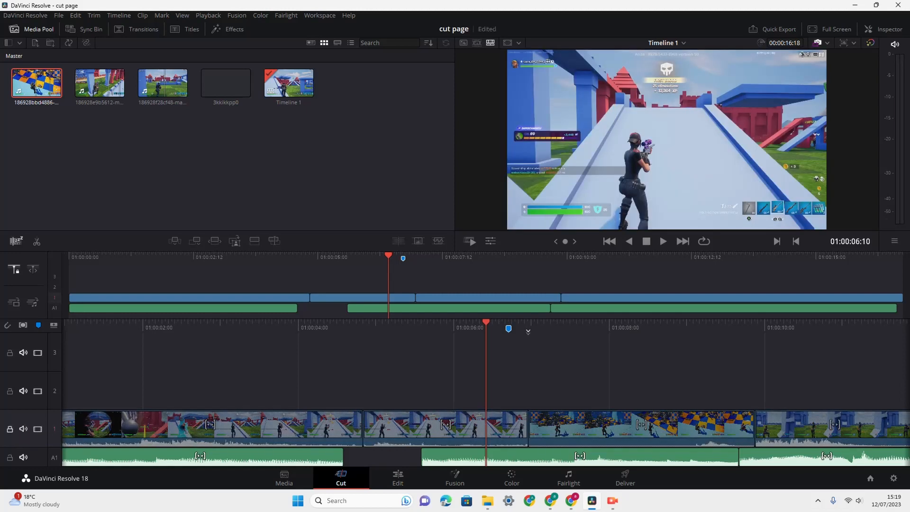
left_click(446, 432)
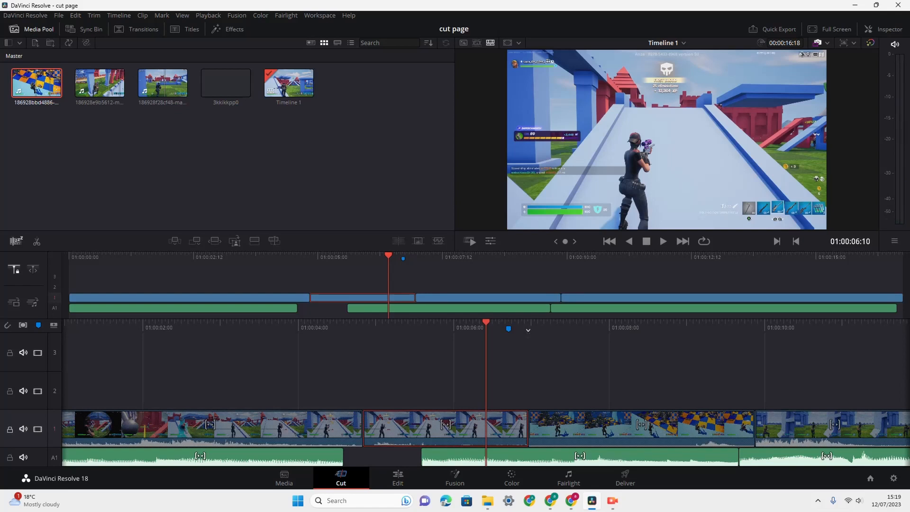
left_click(10, 428)
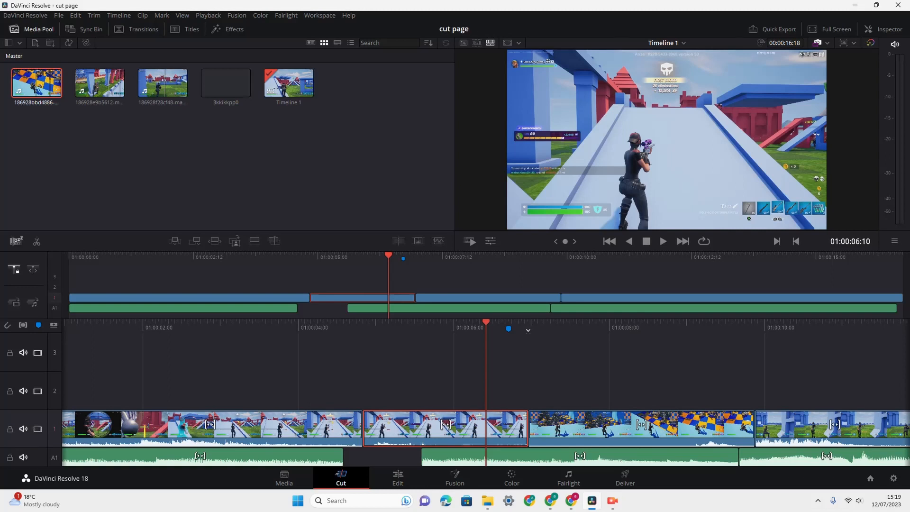
- Mute and unmute audio track A1, and lock and unlock it
left_click(22, 457)
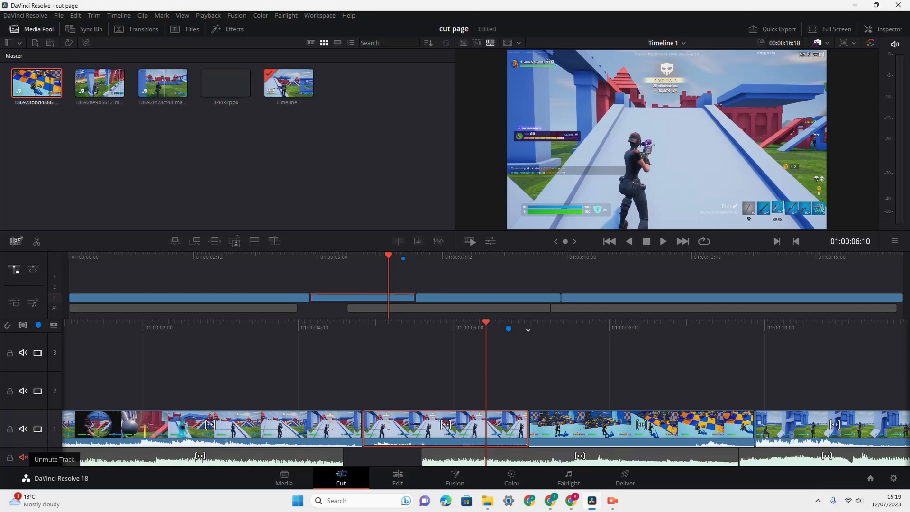
left_click(23, 457)
left_click(9, 458)
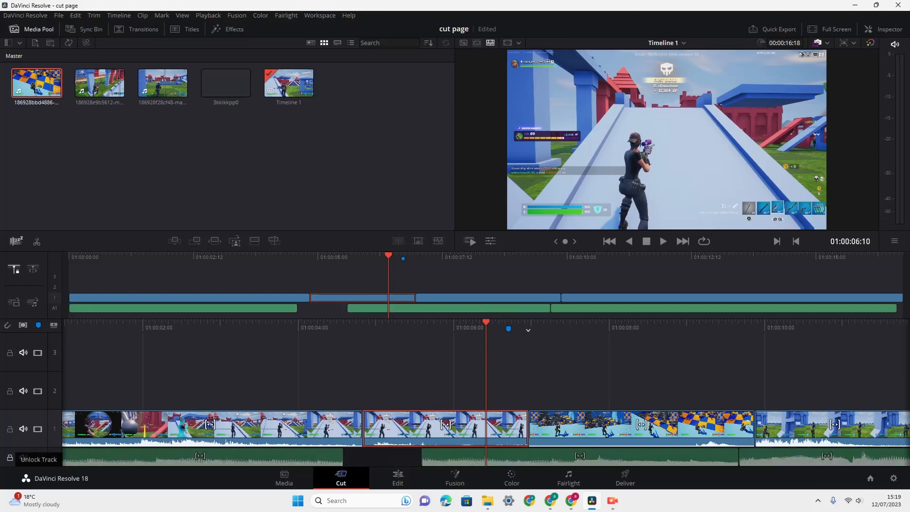
left_click(9, 458)
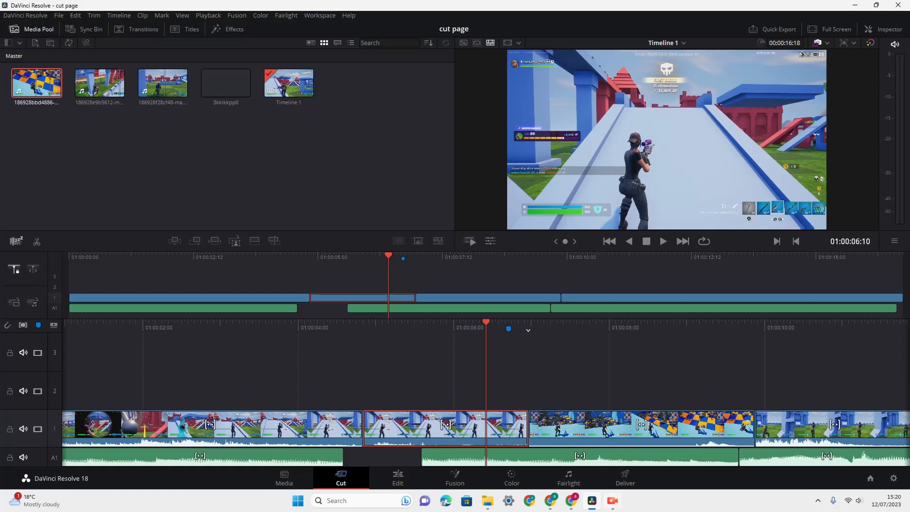
- Preview the timeline in full screen, briefly playing it and toggling its sound, and return to the Cut page
left_click(812, 29)
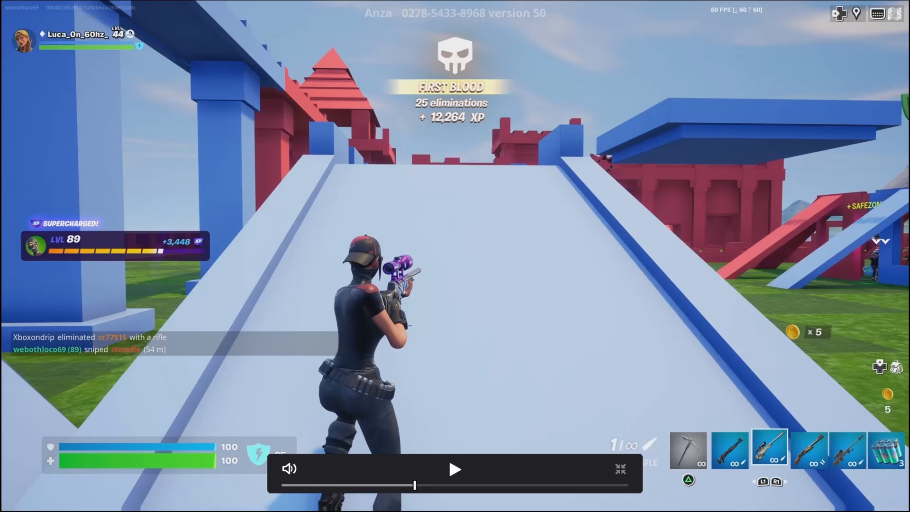
key("space")
left_click(455, 468)
left_click(289, 469)
left_click(289, 469)
left_click(620, 469)
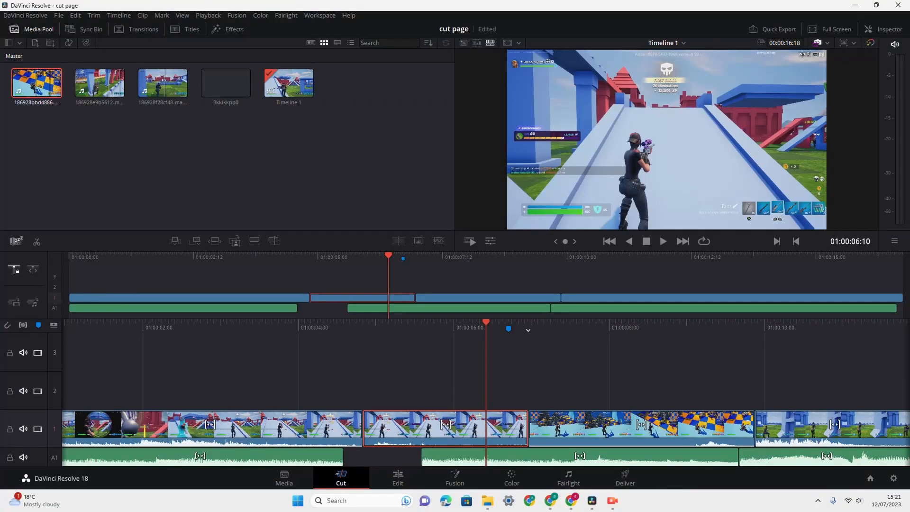
- Examine the Quick Export presets for H.264, HyperDeck, H.265, YouTube, Vimeo, Twitter and Dropbox, and close the dialog without exporting
left_click(772, 29)
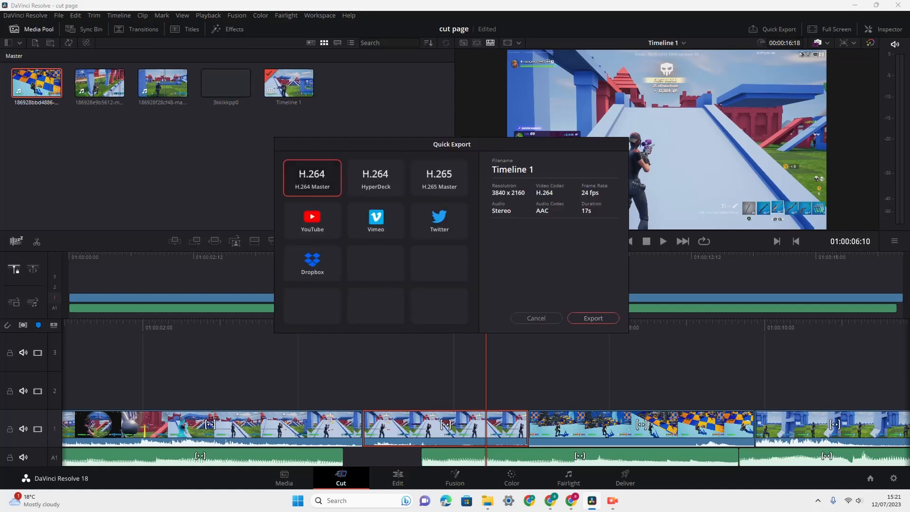
left_click(312, 221)
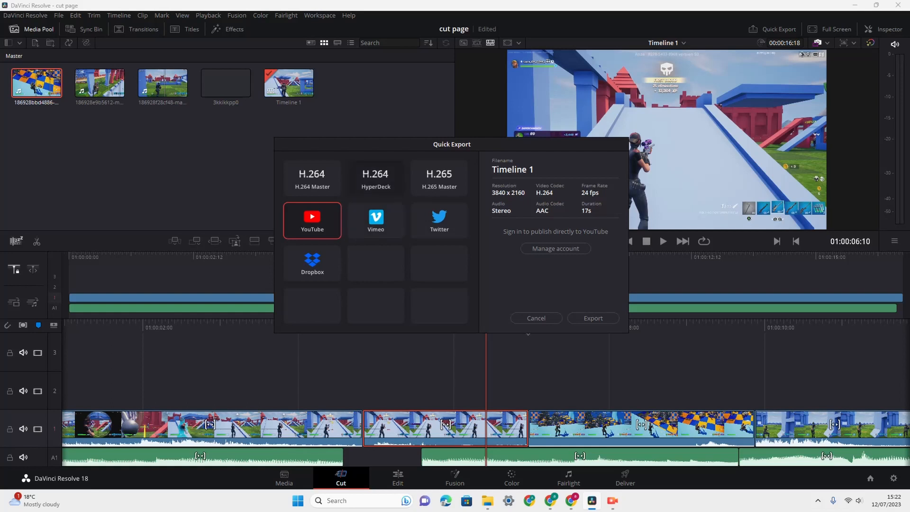
left_click(312, 178)
left_click(376, 178)
left_click(439, 178)
left_click(312, 221)
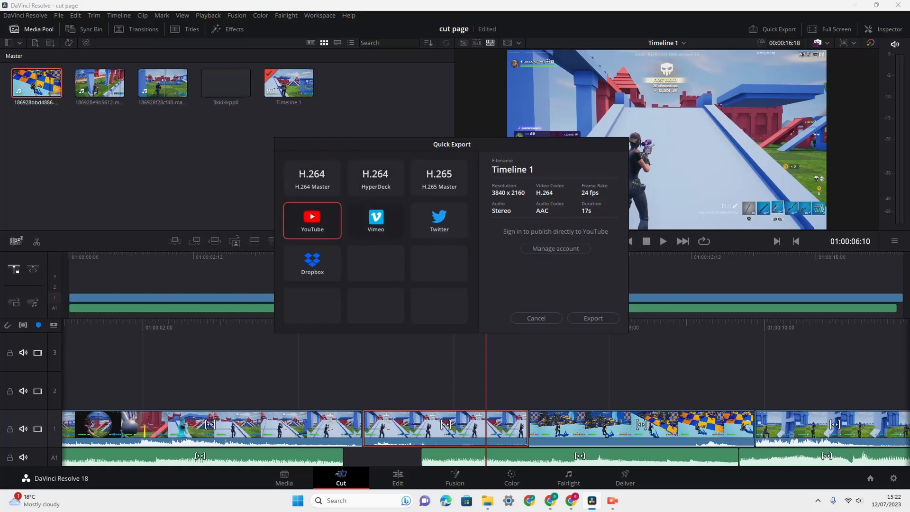
left_click(375, 221)
left_click(439, 220)
left_click(312, 263)
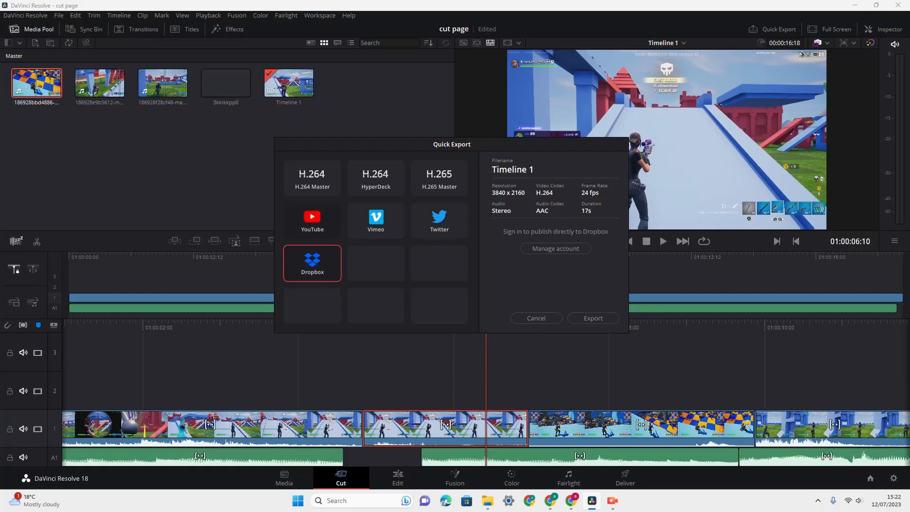
left_click(312, 221)
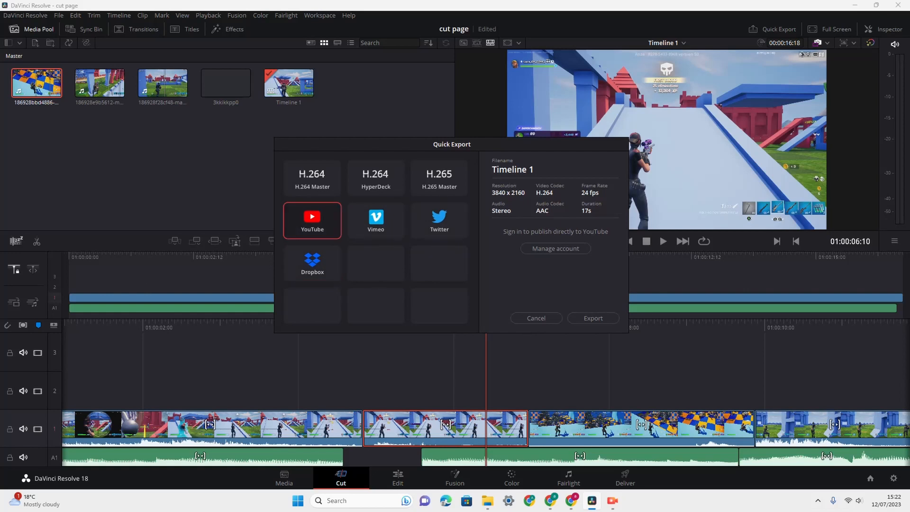
left_click(439, 221)
left_click(376, 221)
left_click(312, 221)
left_click(312, 264)
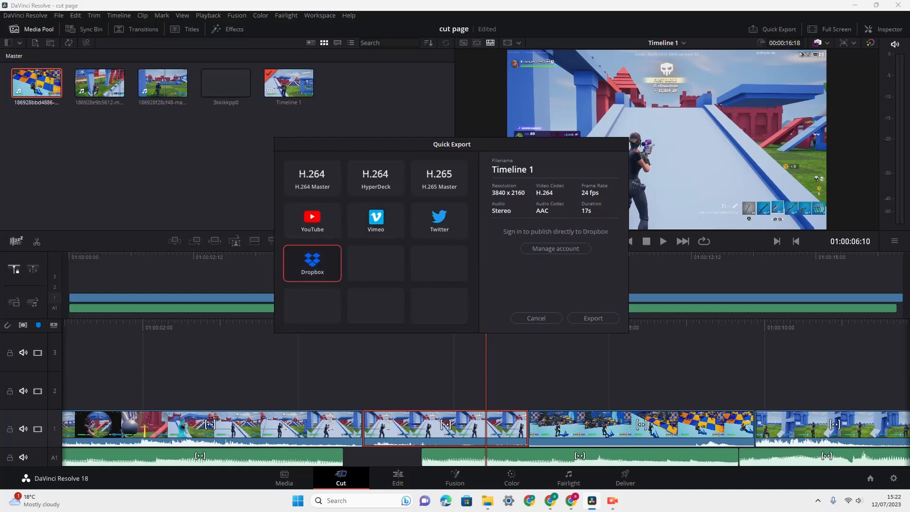
left_click(536, 318)
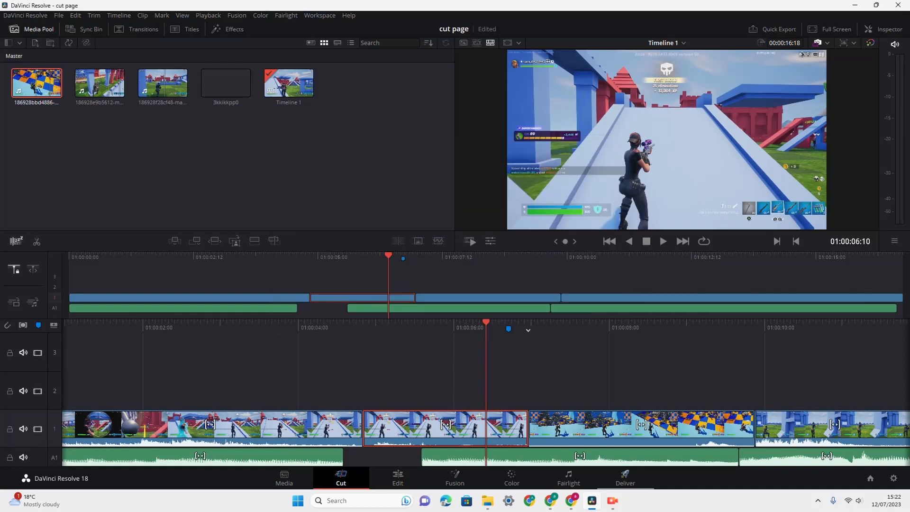